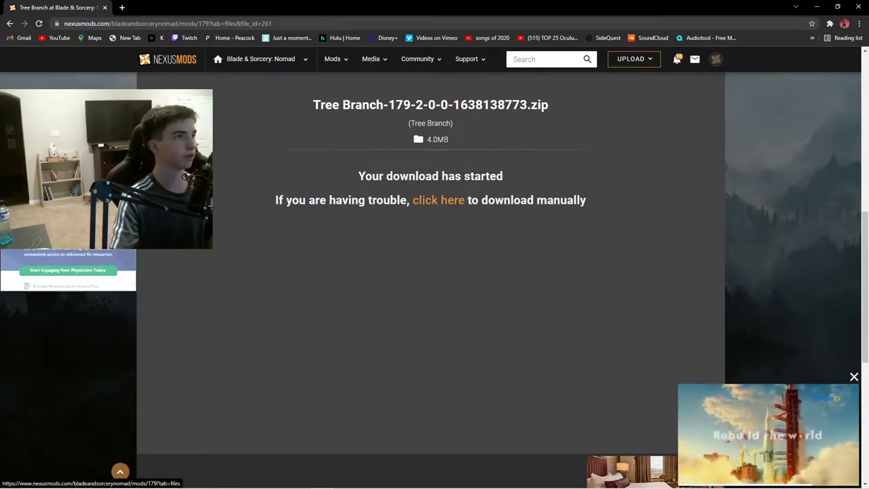
# Return to the Nexus Mods homepage and filter the full games list by 'blade'.
pyautogui.hotkey('alt', 'Left')
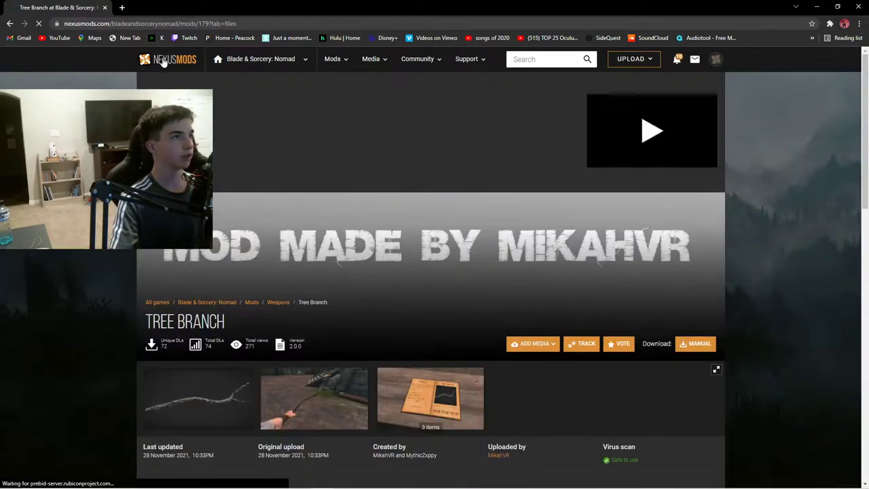
pyautogui.hotkey('alt', 'Left')
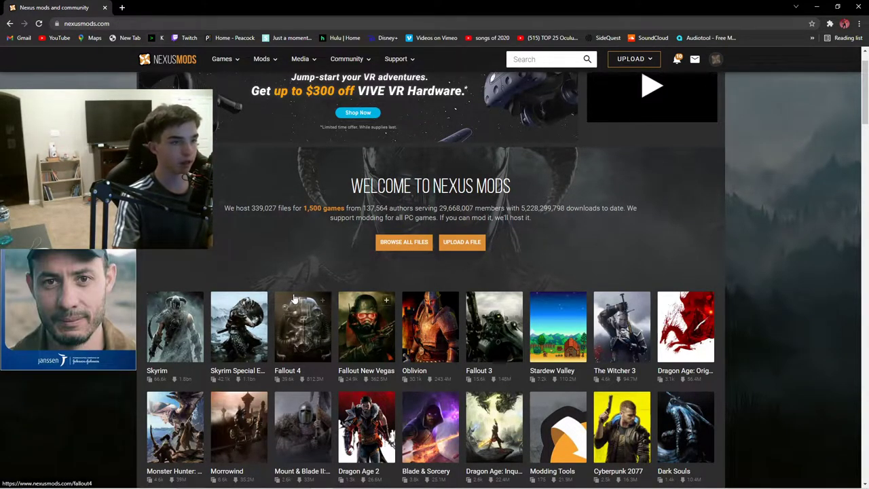
pyautogui.scroll(-2, 334, 379)
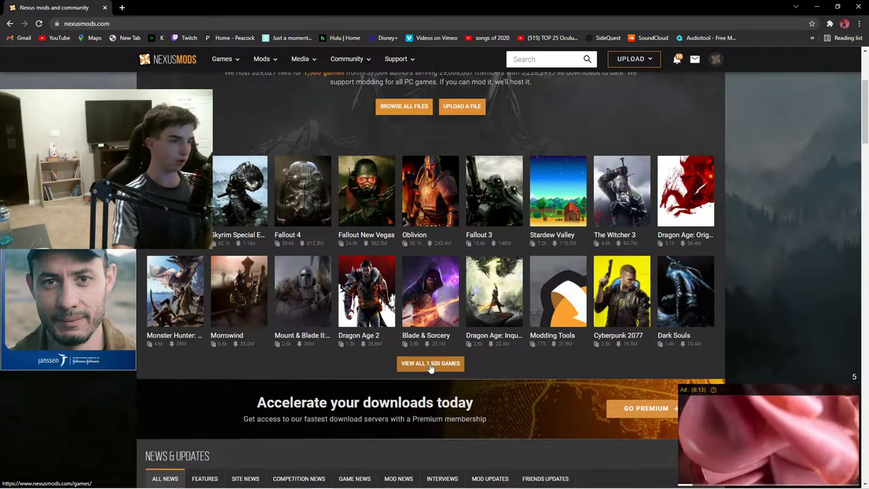
pyautogui.click(430, 364)
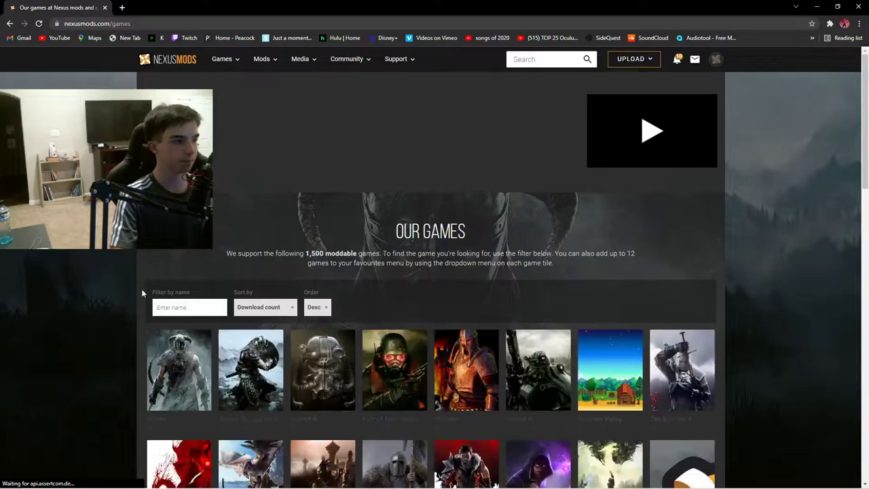
pyautogui.click(193, 305)
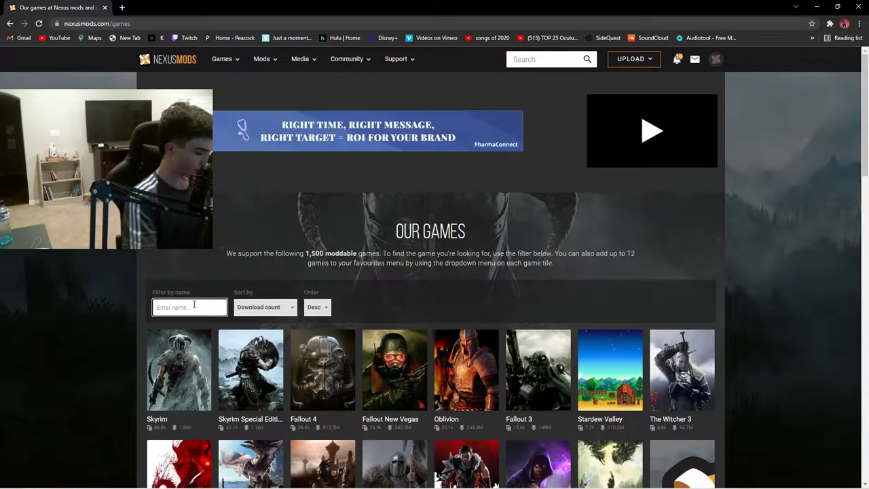
pyautogui.write('bla')
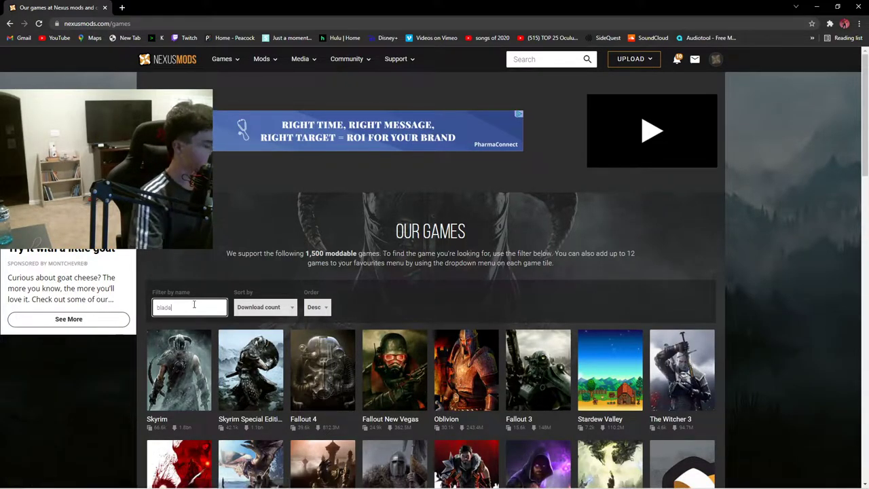
pyautogui.write('de')
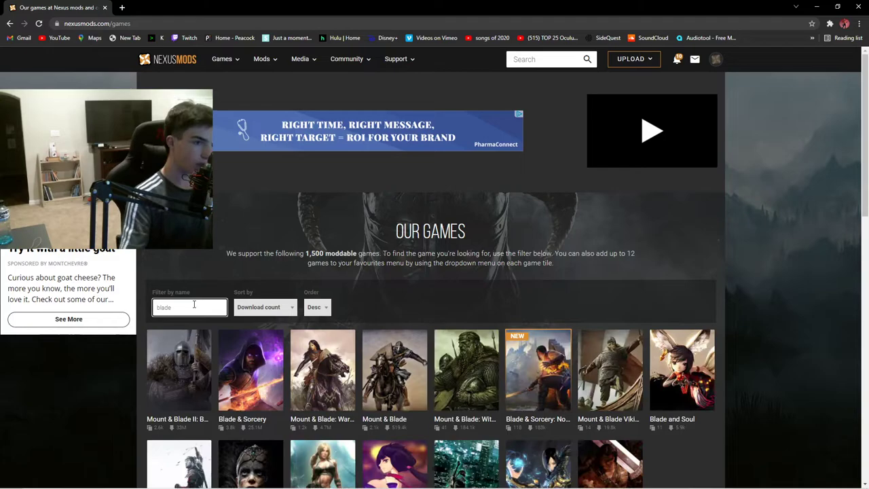
# Open the Blade & Sorcery: Nomad game page, then the Tree Branch mod page.
pyautogui.click(541, 389)
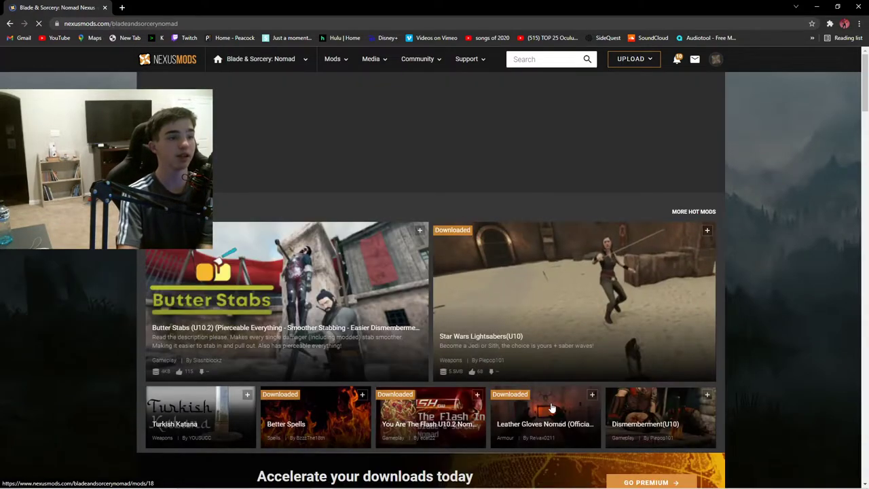
pyautogui.scroll(-3, 484, 239)
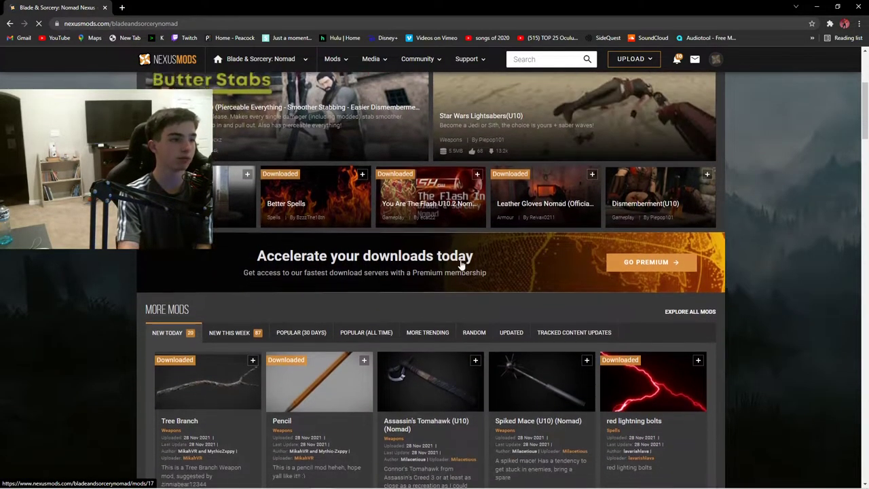
pyautogui.scroll(-1, 450, 282)
pyautogui.scroll(-1, 450, 282)
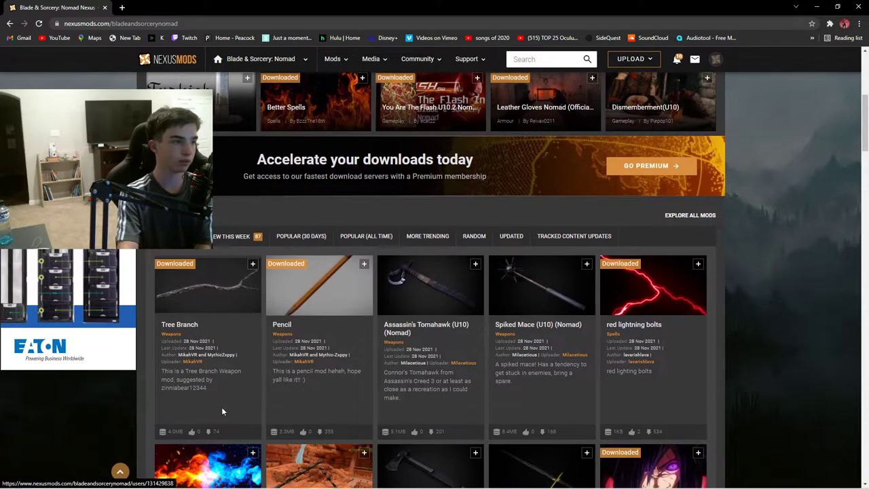
pyautogui.click(192, 326)
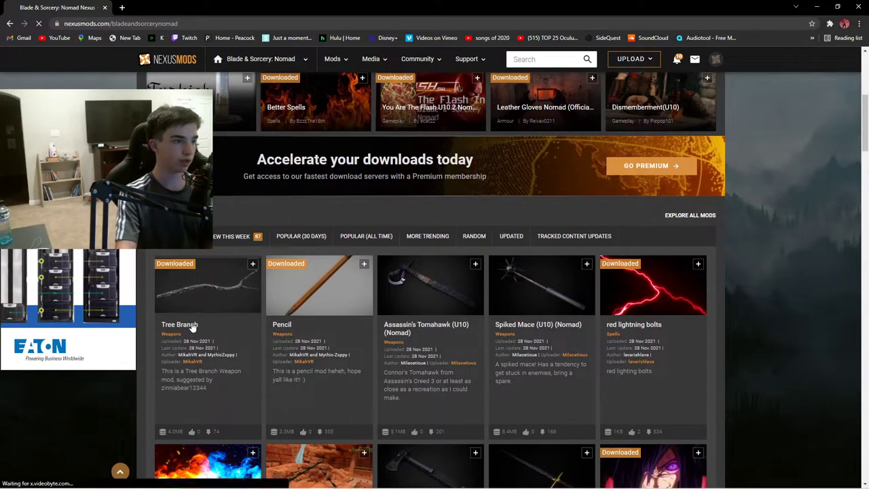
# Download the Tree Branch file manually using the free Slow Download option.
pyautogui.scroll(-1, 346, 388)
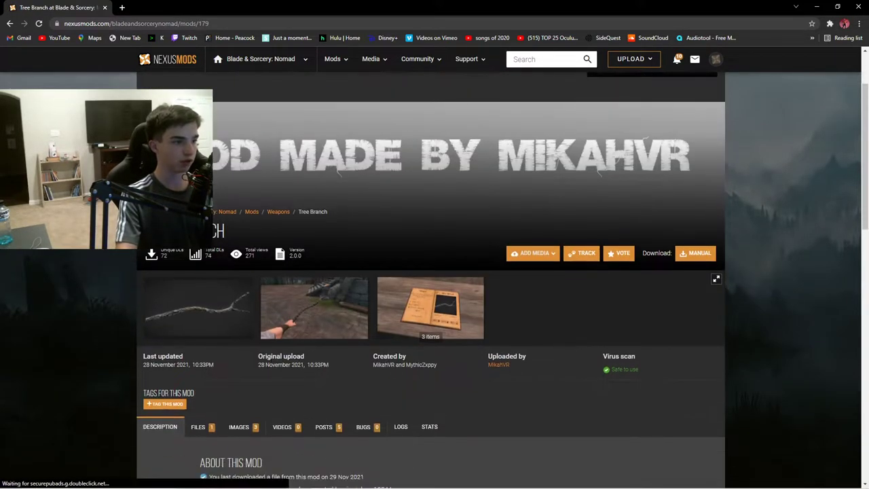
pyautogui.click(700, 254)
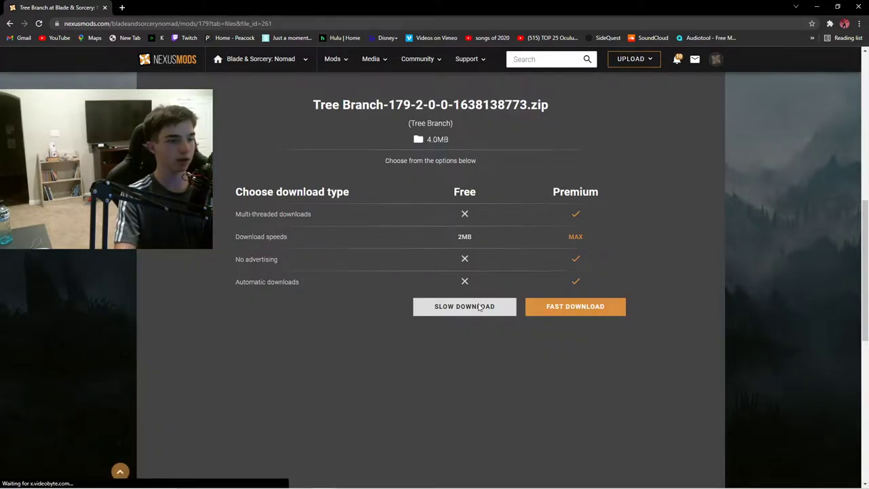
pyautogui.click(479, 307)
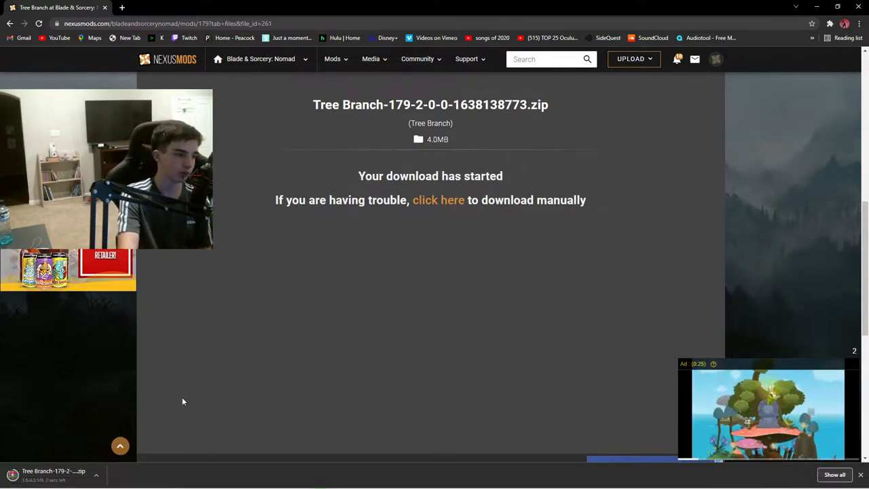
# Close the downloaded Tree Branch archive and open Downloads in File Explorer.
pyautogui.click(49, 476)
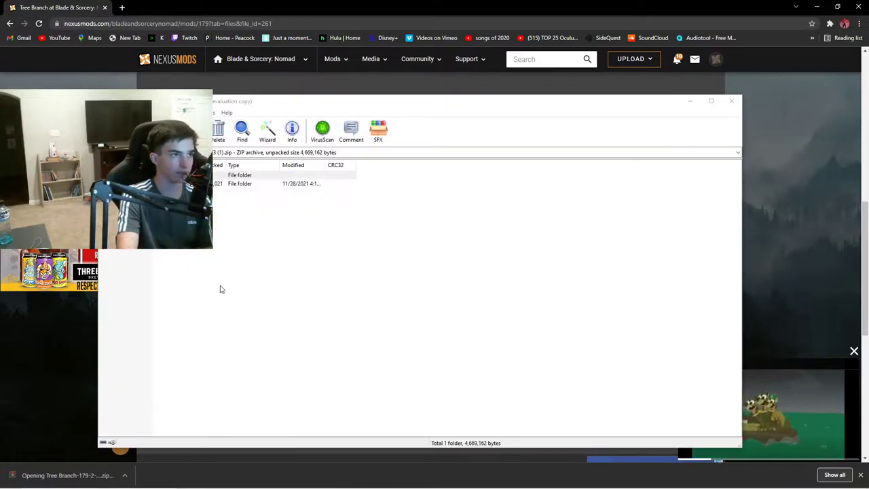
pyautogui.click(732, 102)
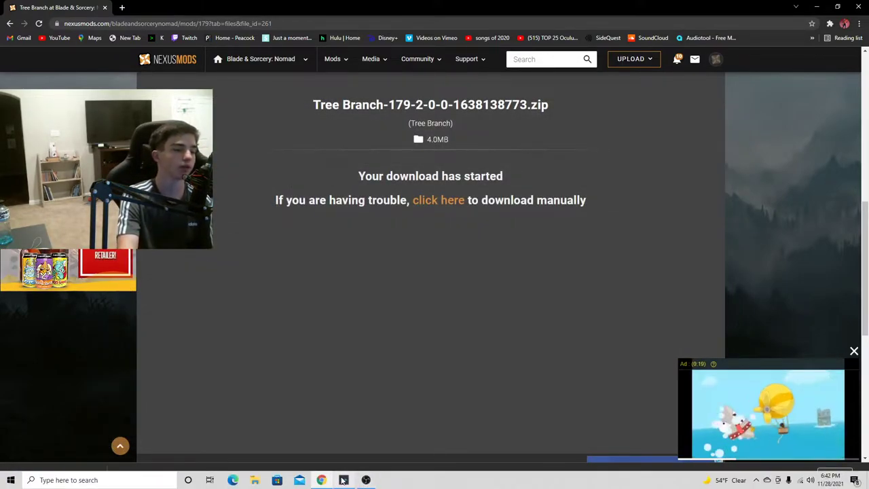
pyautogui.click(256, 480)
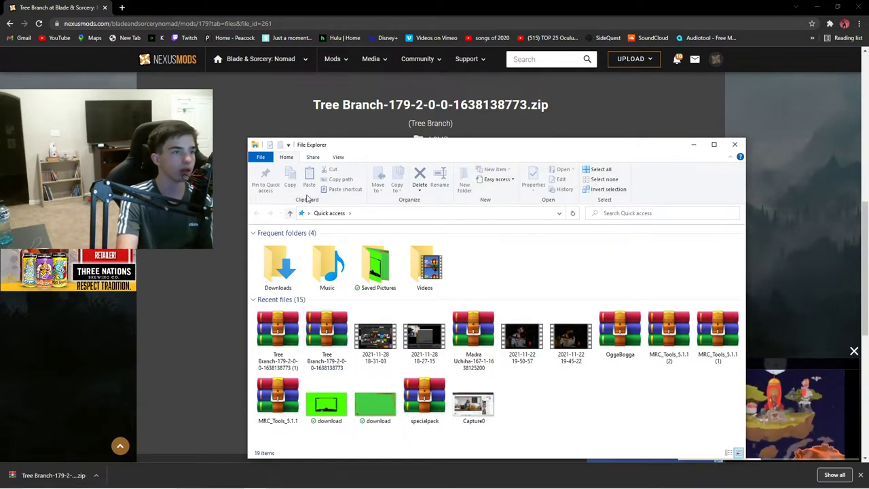
pyautogui.doubleClick(284, 277)
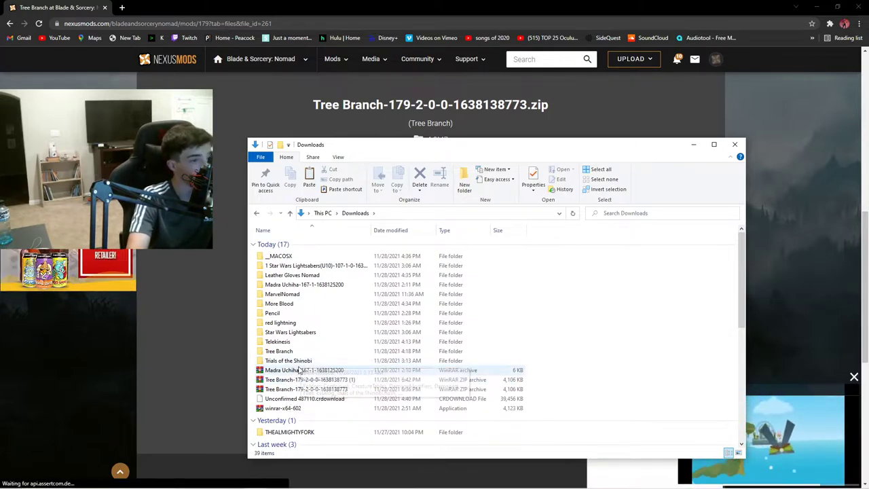
# Extract the newer Tree Branch zip, replacing all existing files like manifest.json.
pyautogui.rightClick(304, 381)
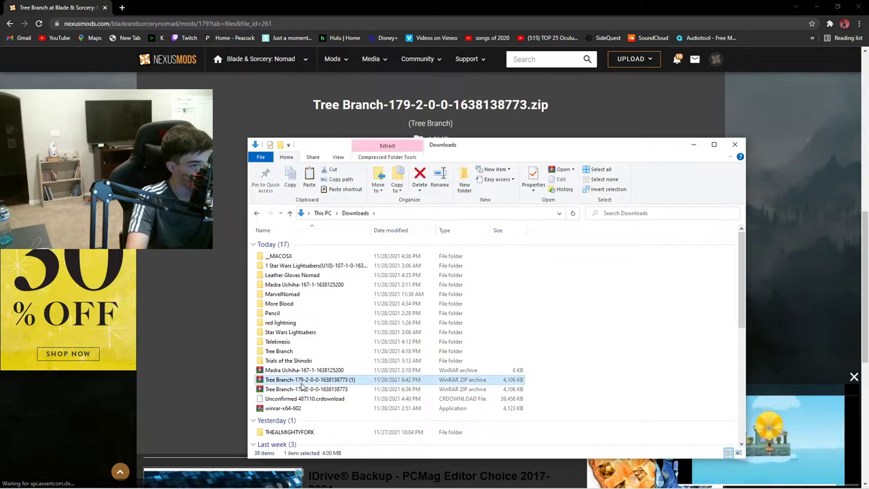
pyautogui.click(170, 231)
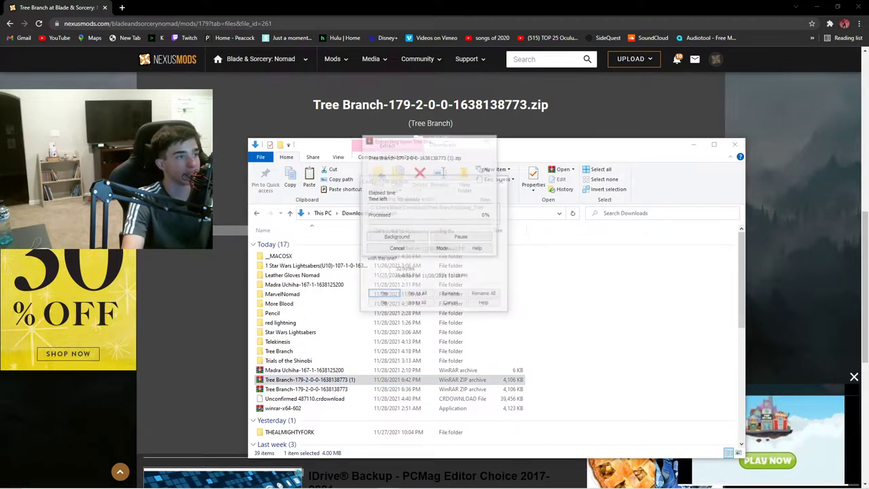
pyautogui.click(385, 296)
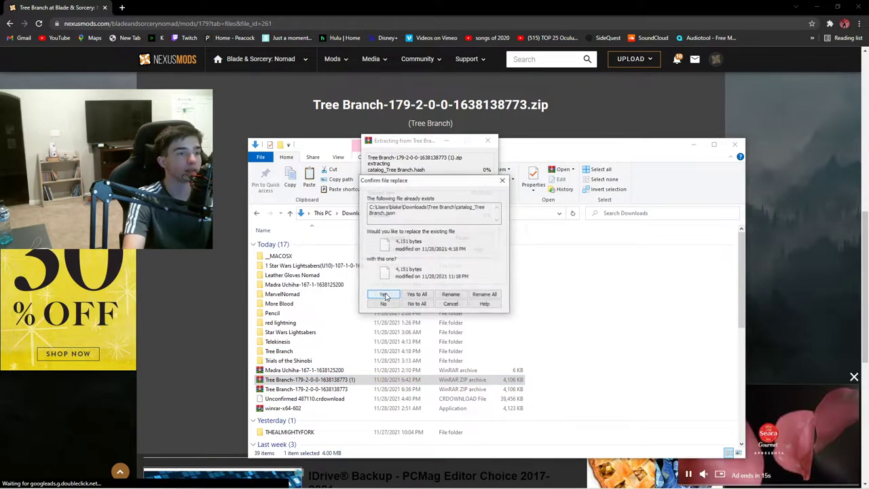
pyautogui.click(384, 296)
pyautogui.click(385, 296)
pyautogui.click(384, 296)
pyautogui.click(384, 296)
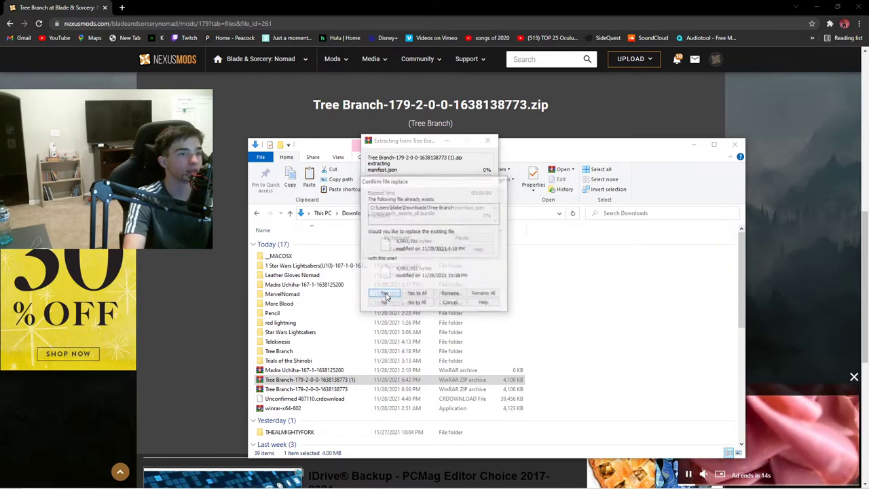
pyautogui.click(384, 296)
pyautogui.click(384, 297)
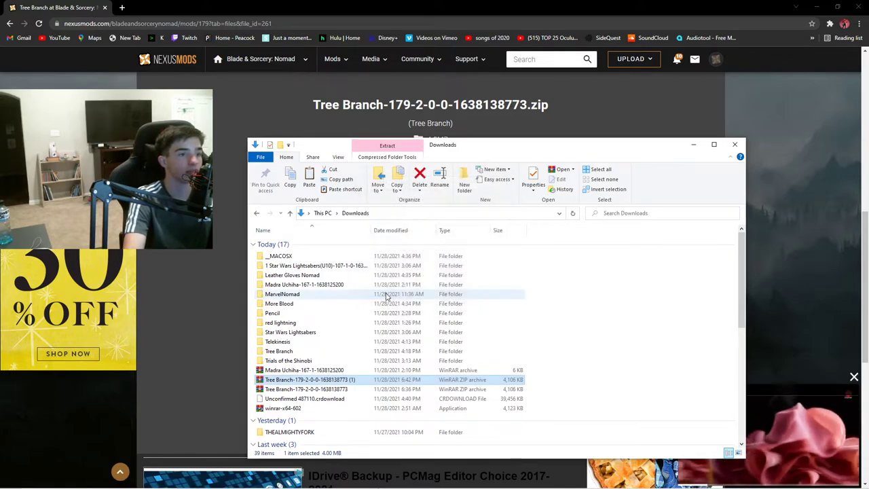
# Copy the extracted Tree Branch folder from Downloads.
pyautogui.rightClick(304, 353)
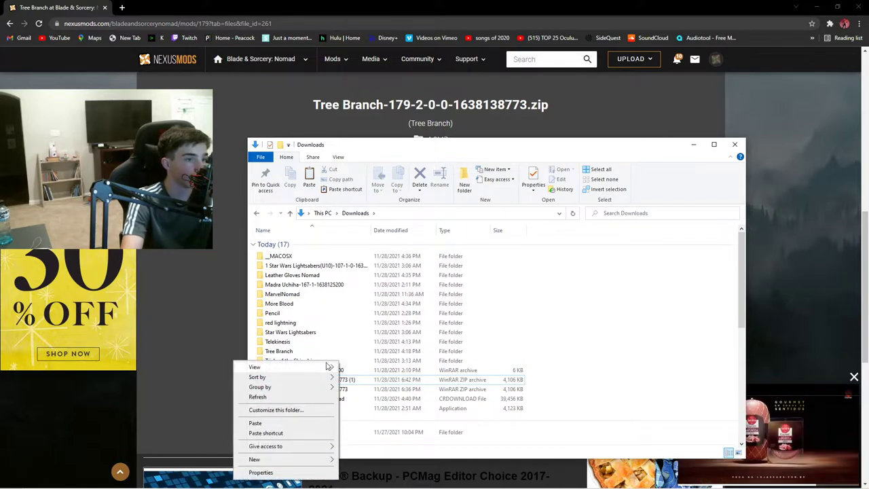
pyautogui.click(336, 345)
pyautogui.click(338, 352)
pyautogui.rightClick(337, 354)
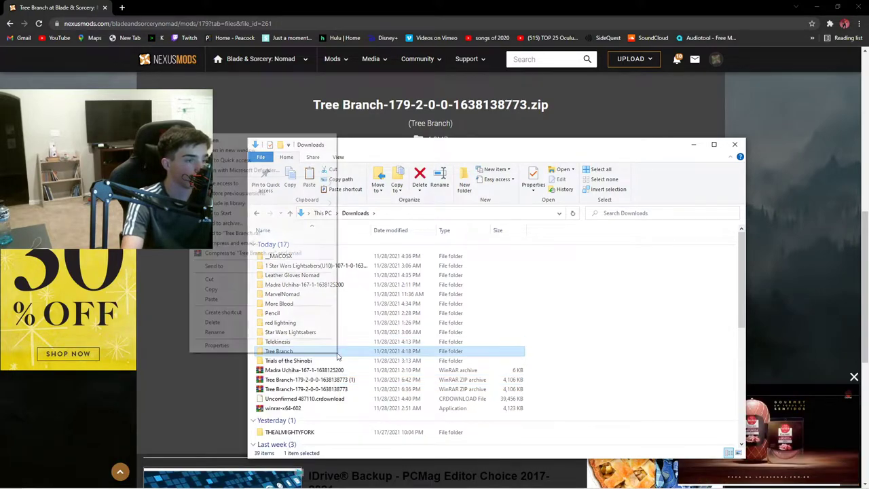
pyautogui.click(215, 289)
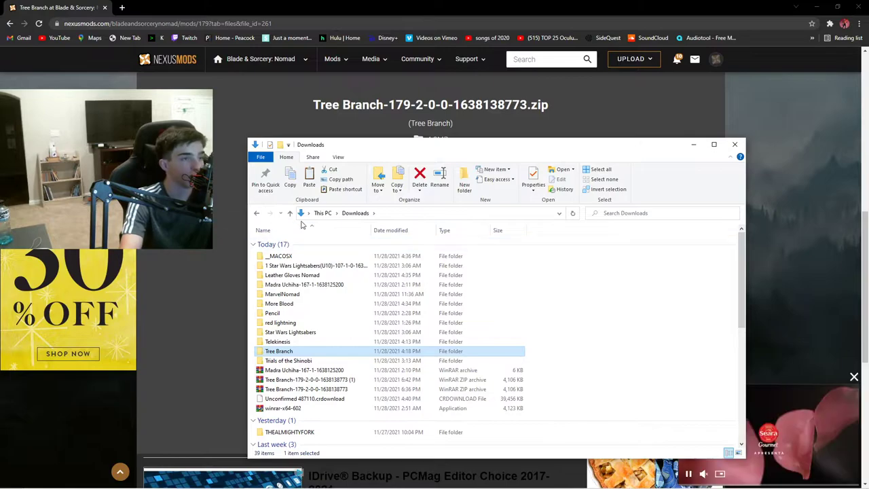
# Switch from Downloads to This PC to show the drives and the Quest 2.
pyautogui.click(322, 214)
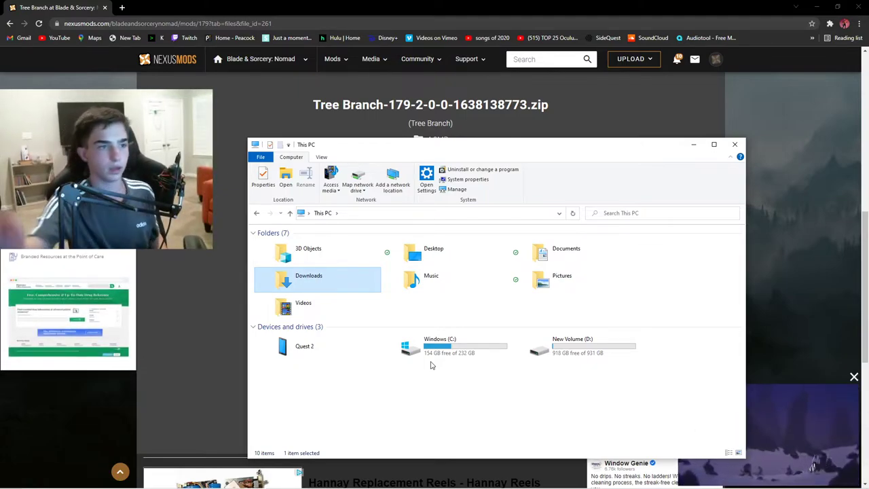
# Browse Quest 2 > Internal shared storage > Android > data > com.Warpfrog.BladeAndSorcery > files > Mods.
pyautogui.doubleClick(325, 349)
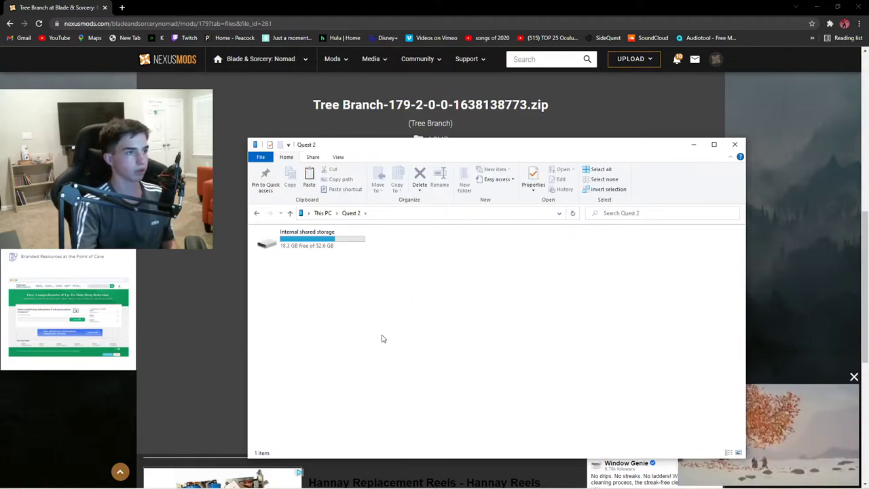
pyautogui.doubleClick(322, 242)
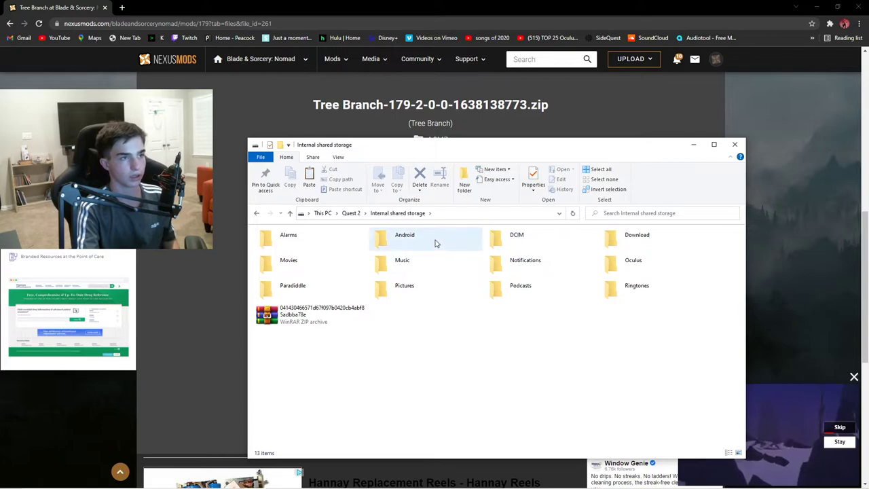
pyautogui.doubleClick(436, 243)
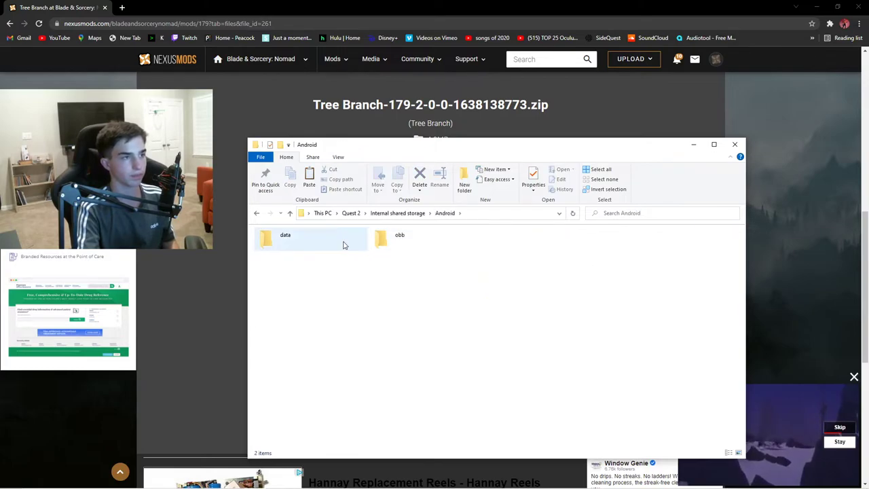
pyautogui.doubleClick(338, 244)
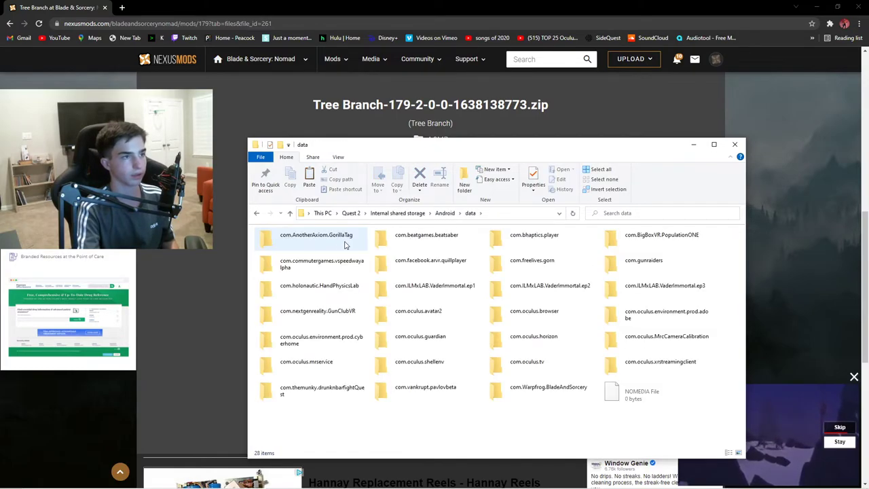
pyautogui.click(558, 394)
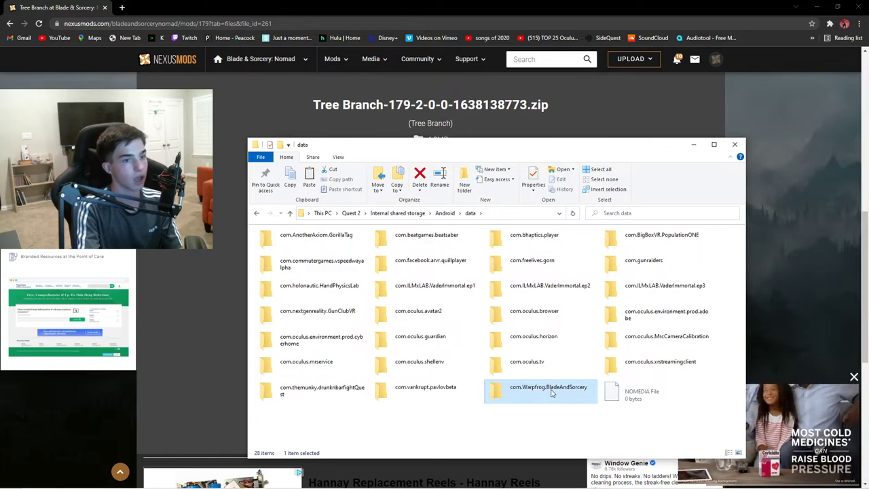
pyautogui.doubleClick(553, 393)
pyautogui.click(394, 241)
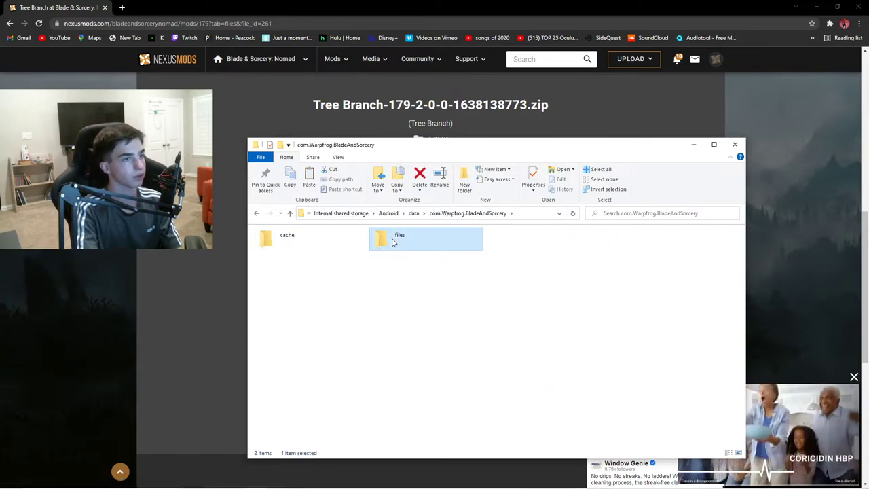
pyautogui.doubleClick(392, 242)
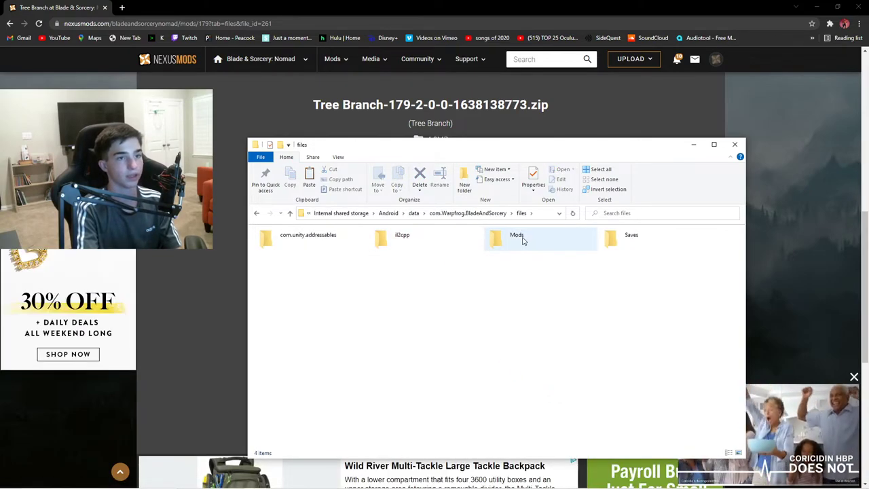
pyautogui.doubleClick(523, 241)
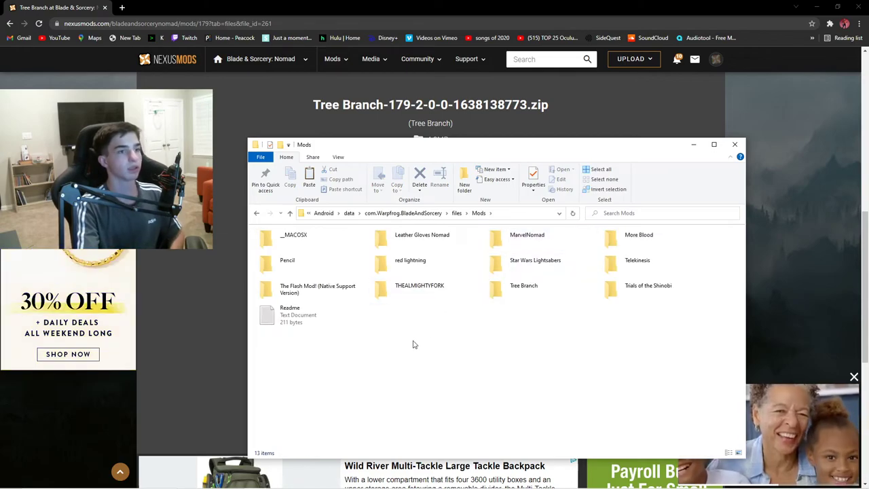
# Delete the old Tree Branch folder permanently, confirming with Yes.
pyautogui.rightClick(522, 295)
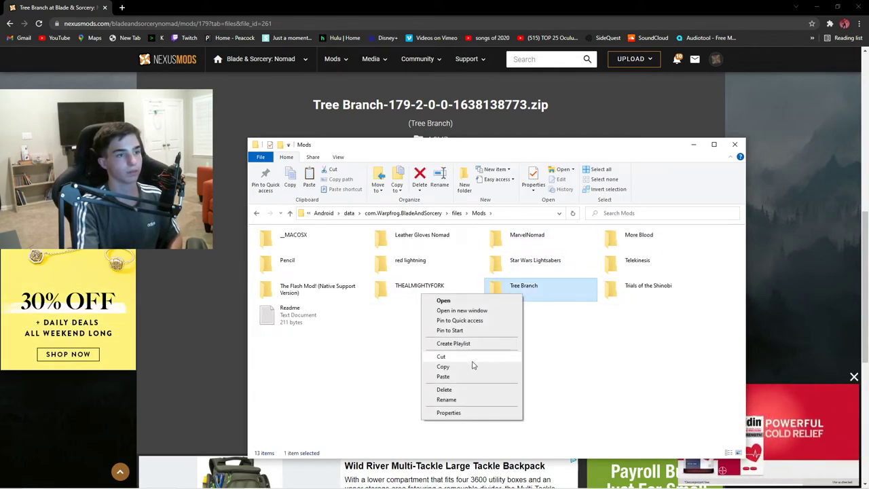
pyautogui.click(460, 391)
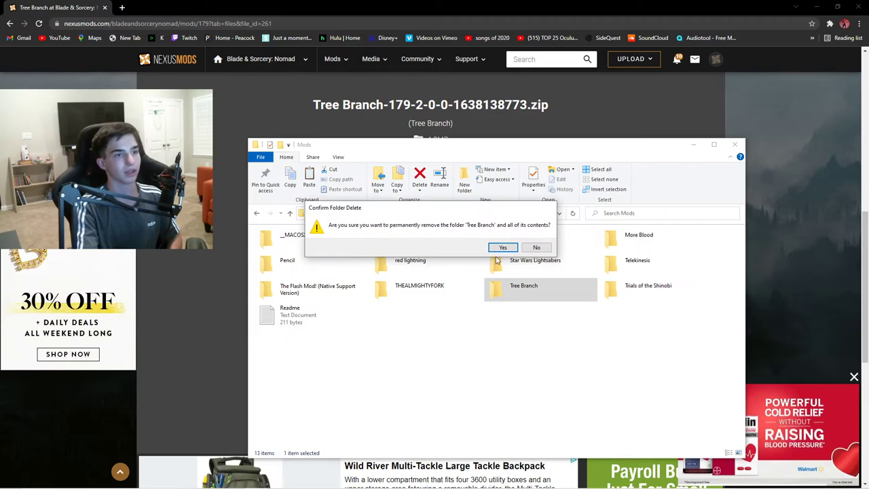
pyautogui.click(502, 247)
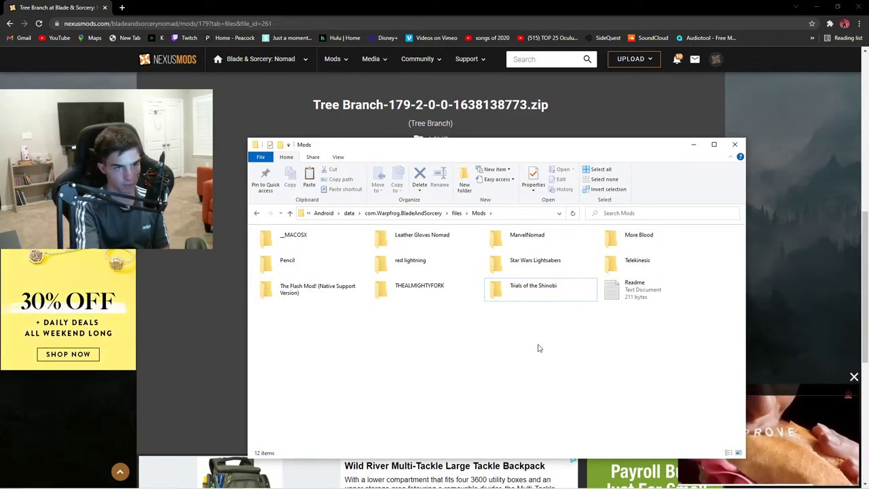
# Paste the copied Tree Branch folder into the Quest 2 Mods folder.
pyautogui.rightClick(540, 384)
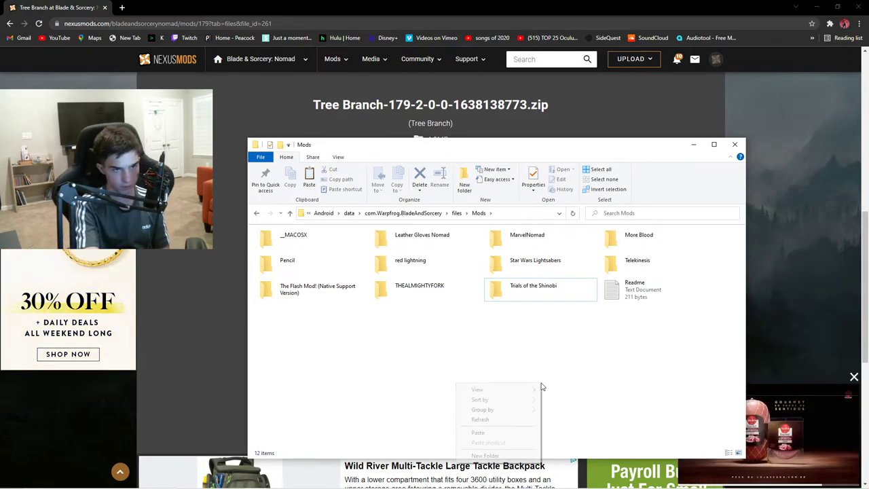
pyautogui.click(478, 433)
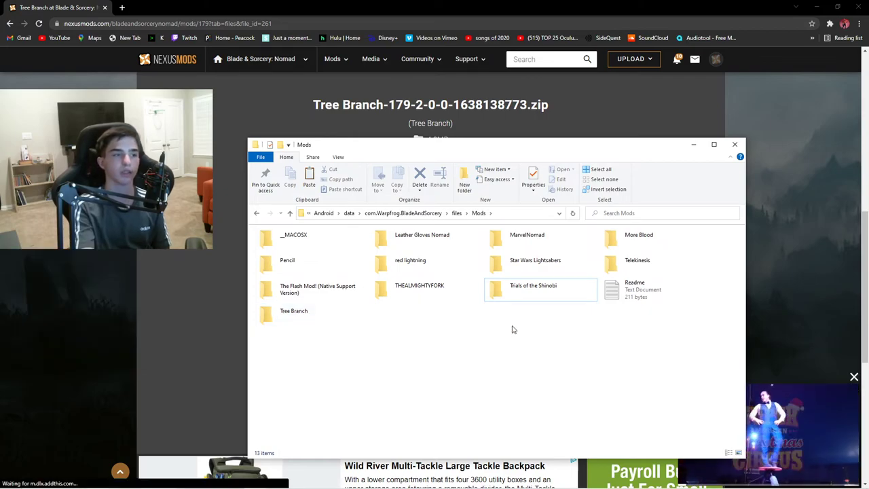
pyautogui.moveTo(345, 482)
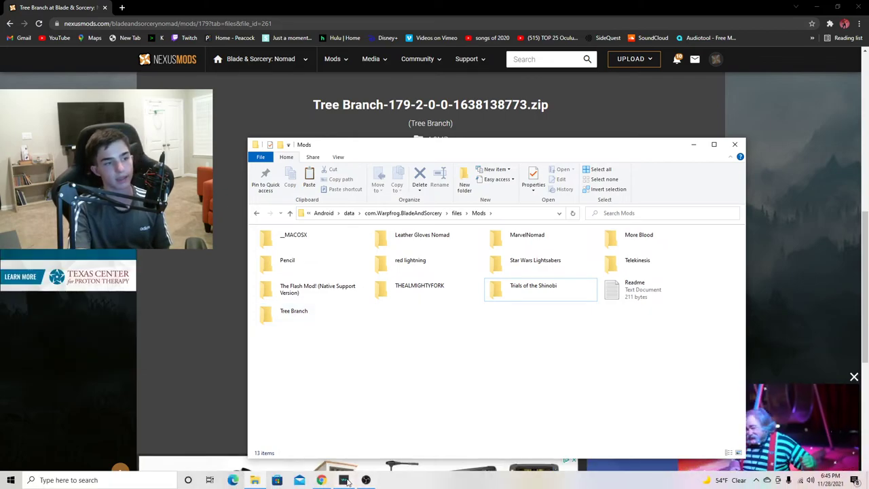